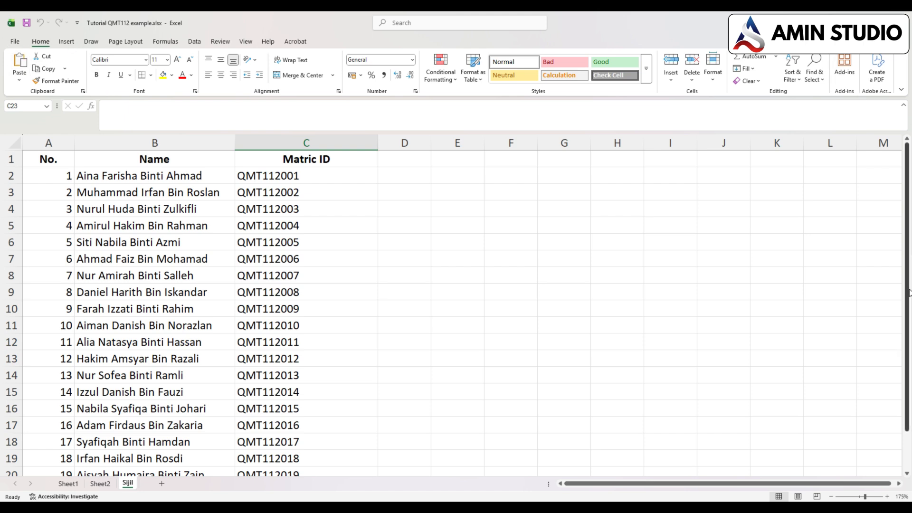
# - Review the participant list in the Sijil sheet, including its No., Name and Matric ID columns
pyautogui.scroll(-4, 907, 294)
pyautogui.scroll(4, 907, 295)
pyautogui.scroll(-2, 902, 291)
pyautogui.scroll(2, 901, 291)
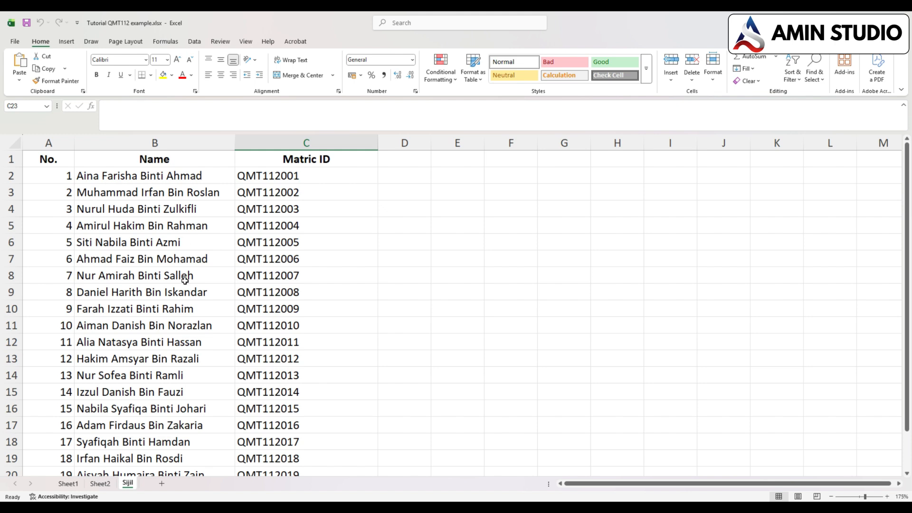
pyautogui.scroll(-4, 173, 456)
pyautogui.scroll(4, 173, 394)
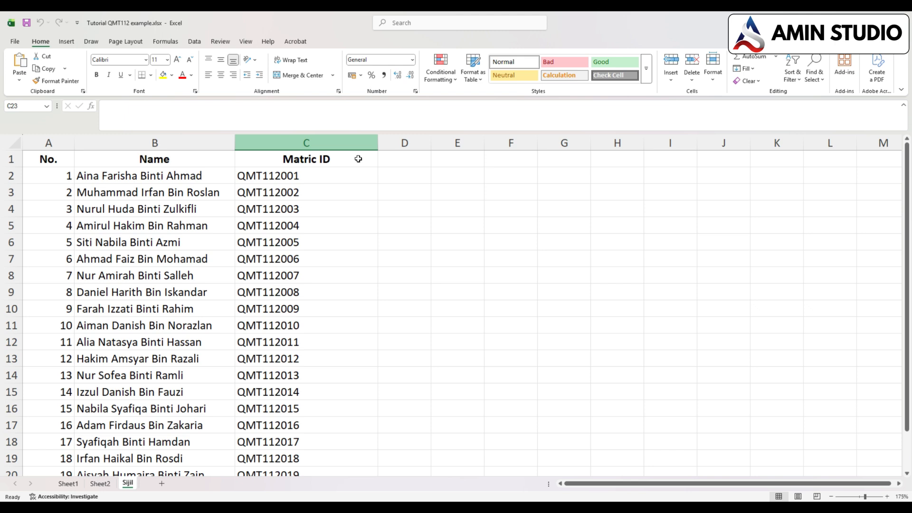
pyautogui.scroll(-2, 466, 287)
pyautogui.scroll(2, 466, 289)
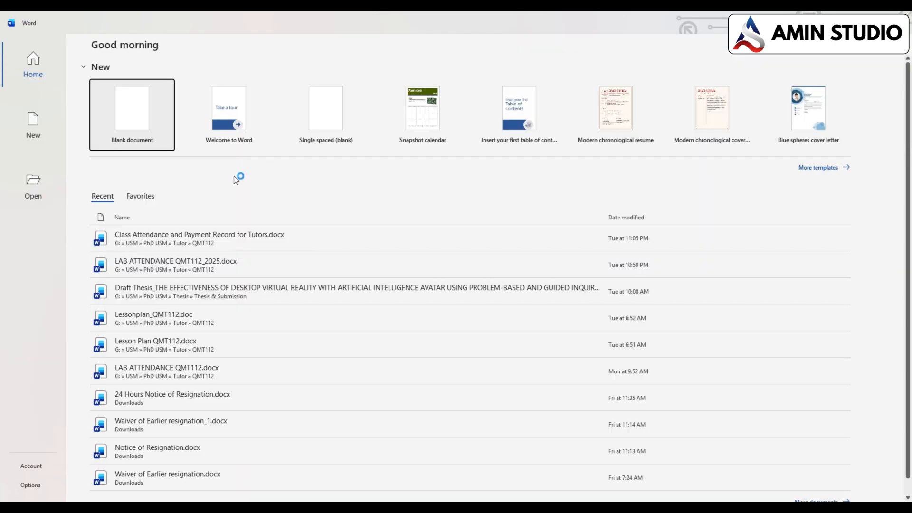
# - In Word, create a blank document and use the existing workbook Tutorial QMT112 example.xlsx as the mail merge recipient list
pyautogui.click(131, 119)
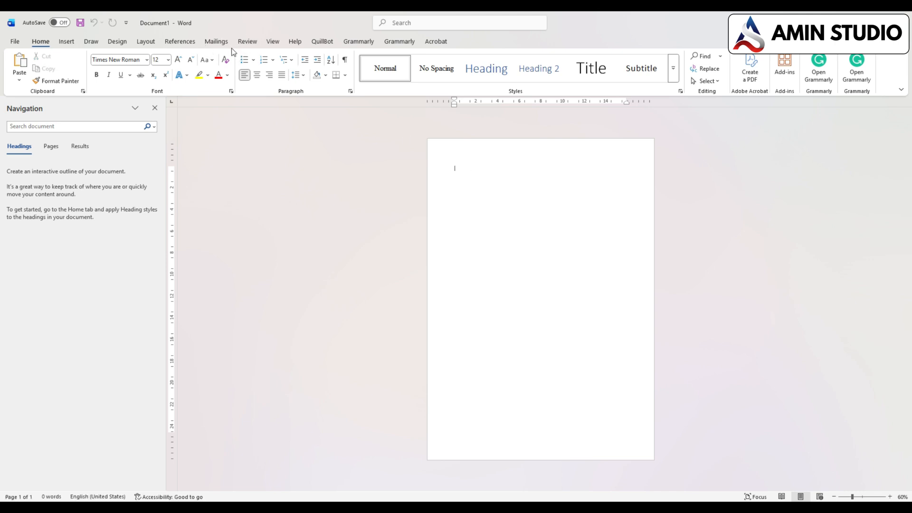
pyautogui.click(215, 41)
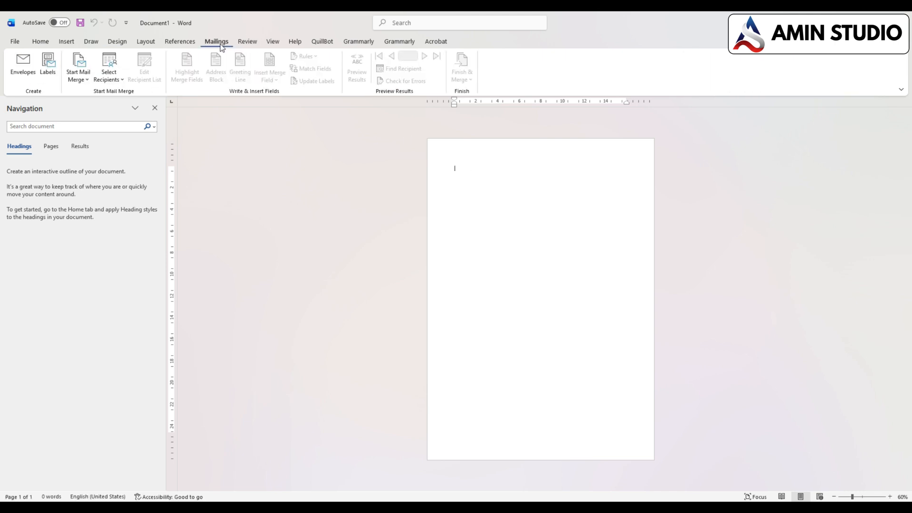
pyautogui.click(109, 76)
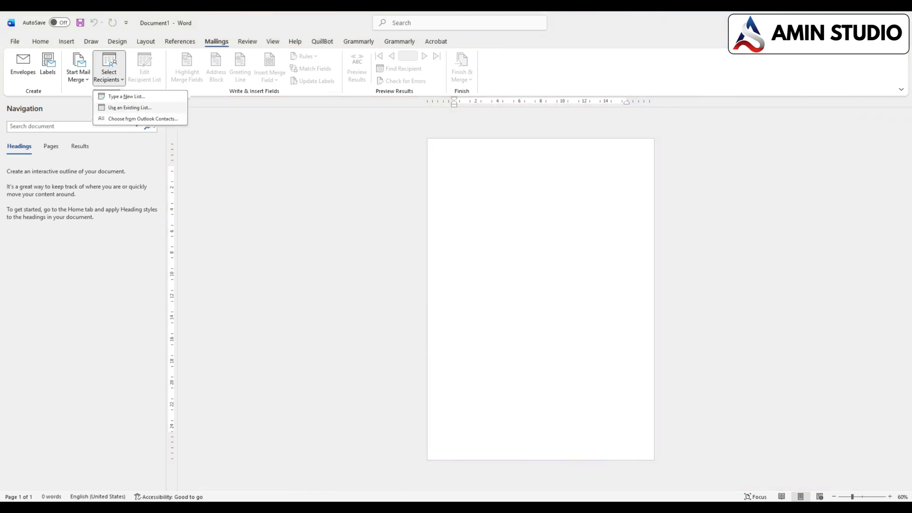
pyautogui.click(83, 133)
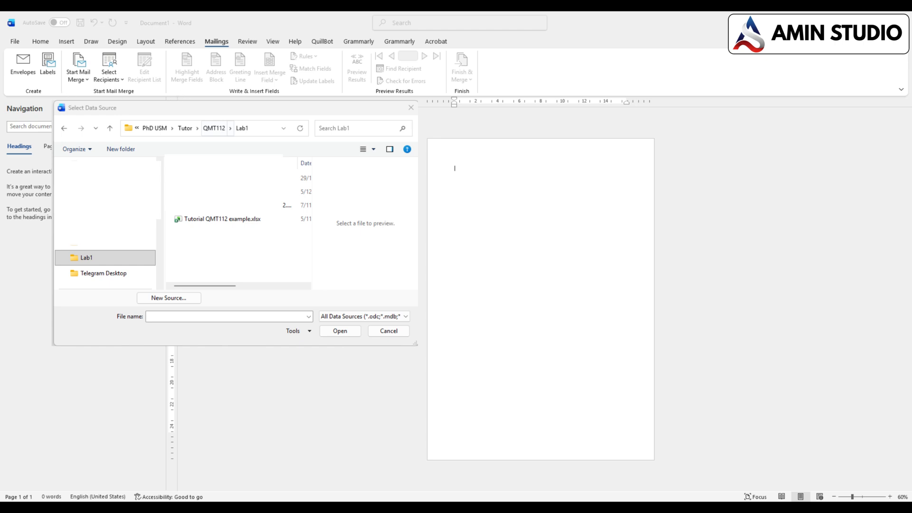
pyautogui.doubleClick(222, 219)
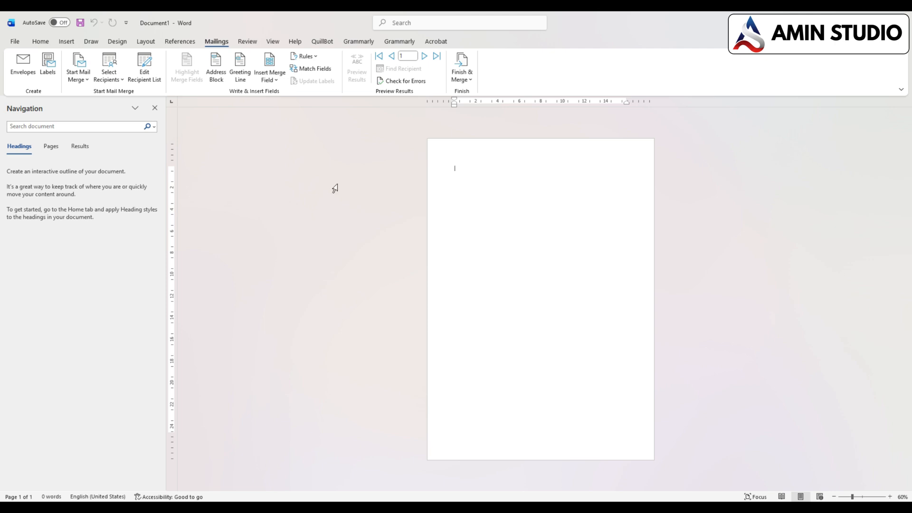
# - Insert the certificate image behind the text and resize it to cover the whole portrait page
pyautogui.click(71, 42)
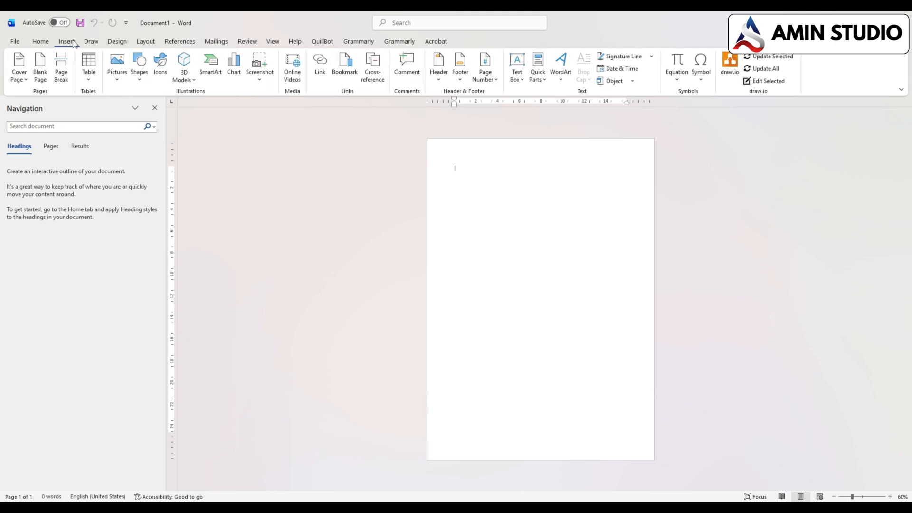
pyautogui.click(118, 64)
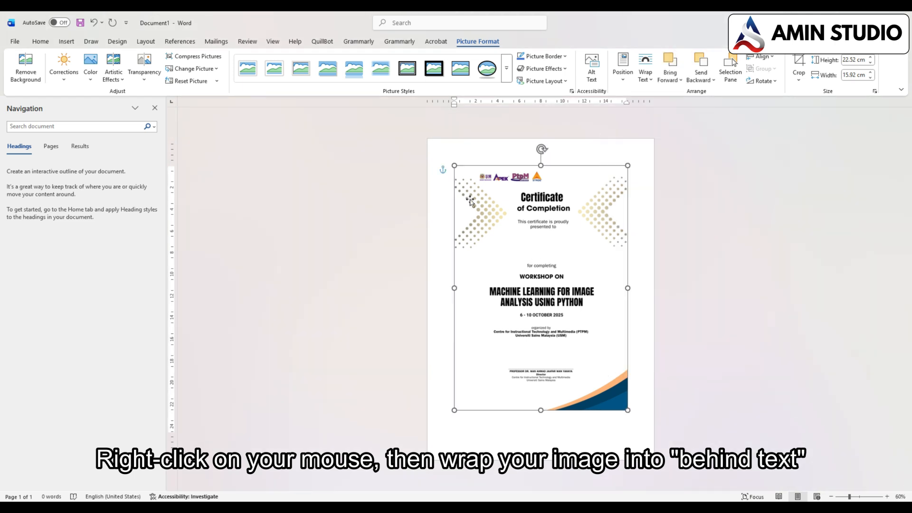
pyautogui.moveTo(457, 166); pyautogui.dragTo(442, 151)
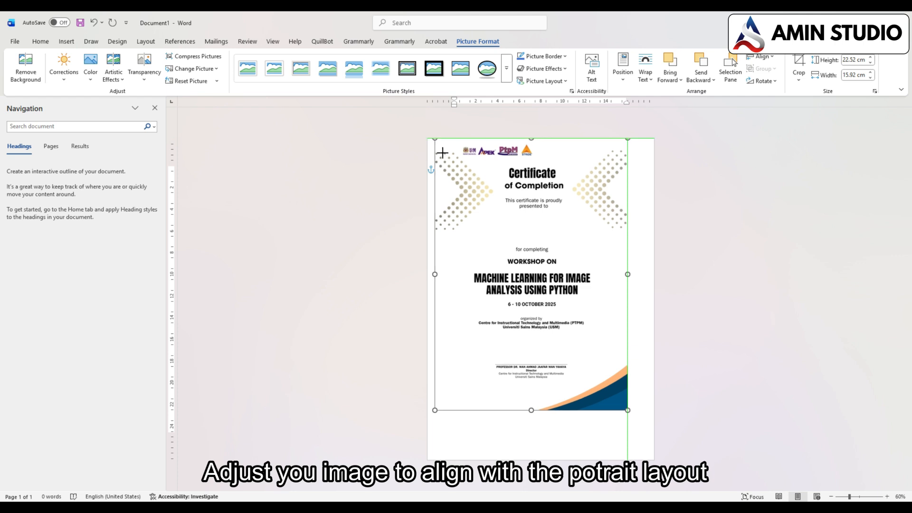
pyautogui.moveTo(628, 410); pyautogui.dragTo(653, 452)
pyautogui.moveTo(436, 447); pyautogui.dragTo(435, 457)
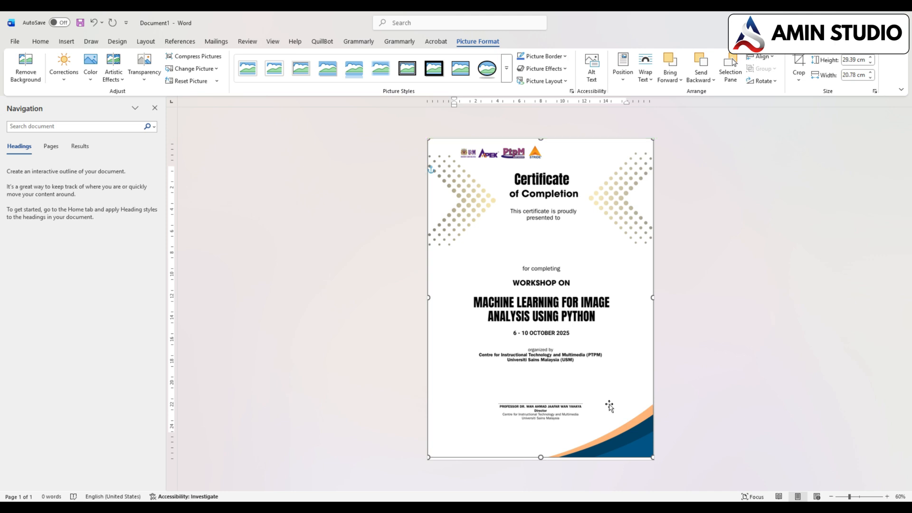
pyautogui.moveTo(654, 458); pyautogui.dragTo(655, 464)
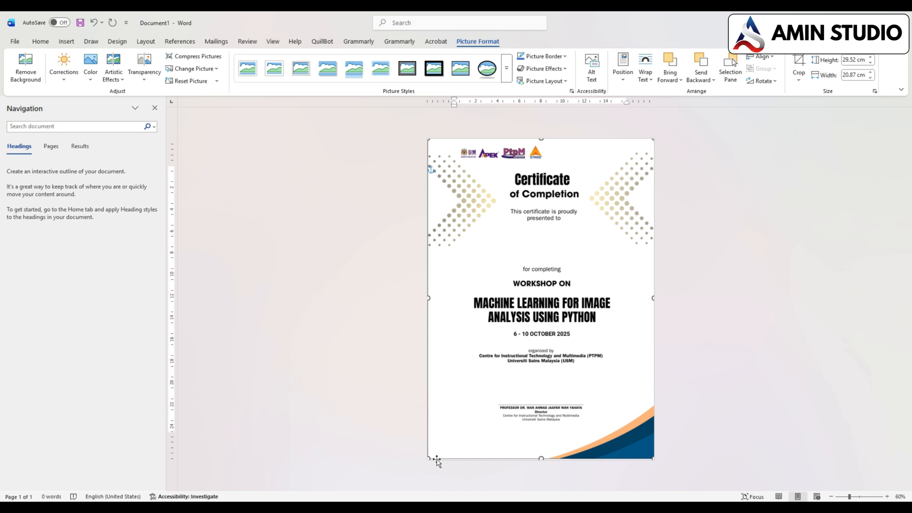
pyautogui.moveTo(436, 460); pyautogui.dragTo(433, 464)
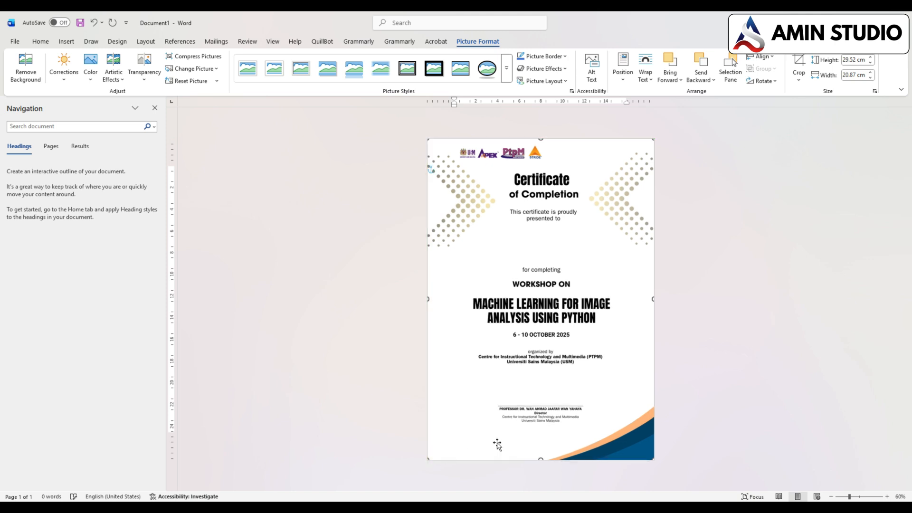
pyautogui.click(722, 348)
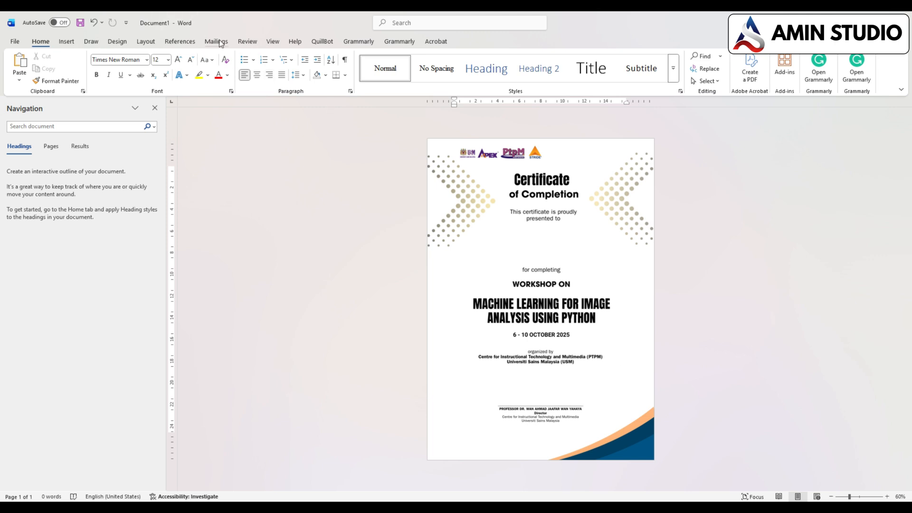
# - Add an empty text box about 15 cm wide and 1.1 cm high between "presented to" and "for completing" on the certificate
pyautogui.click(63, 43)
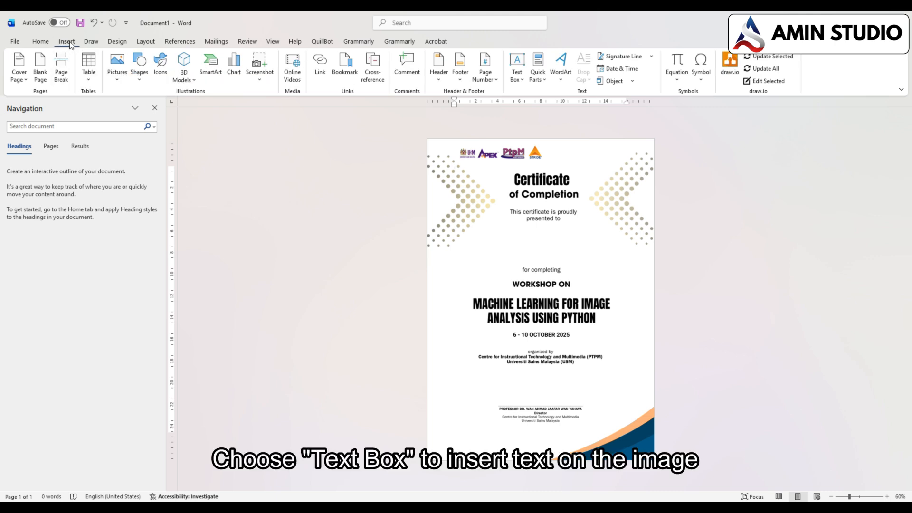
pyautogui.click(519, 68)
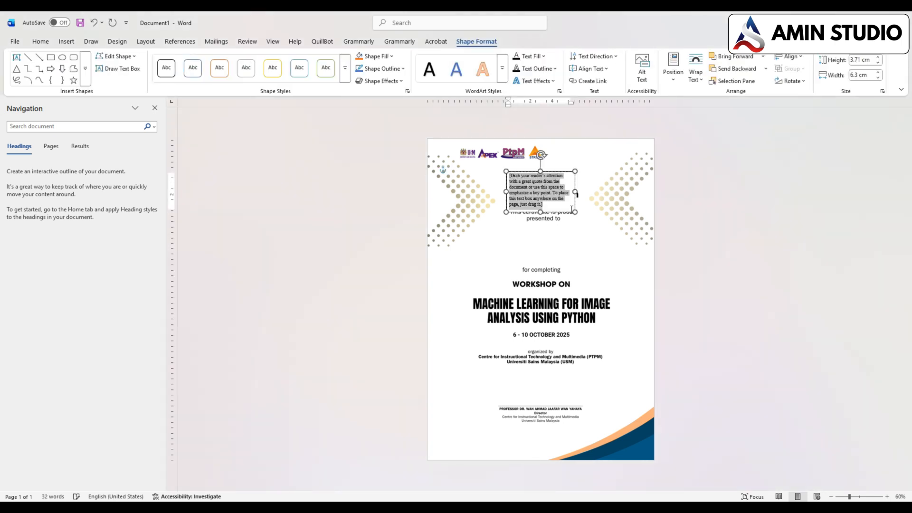
pyautogui.moveTo(559, 208); pyautogui.dragTo(561, 255)
pyautogui.press('Delete')
pyautogui.moveTo(506, 245); pyautogui.dragTo(461, 245)
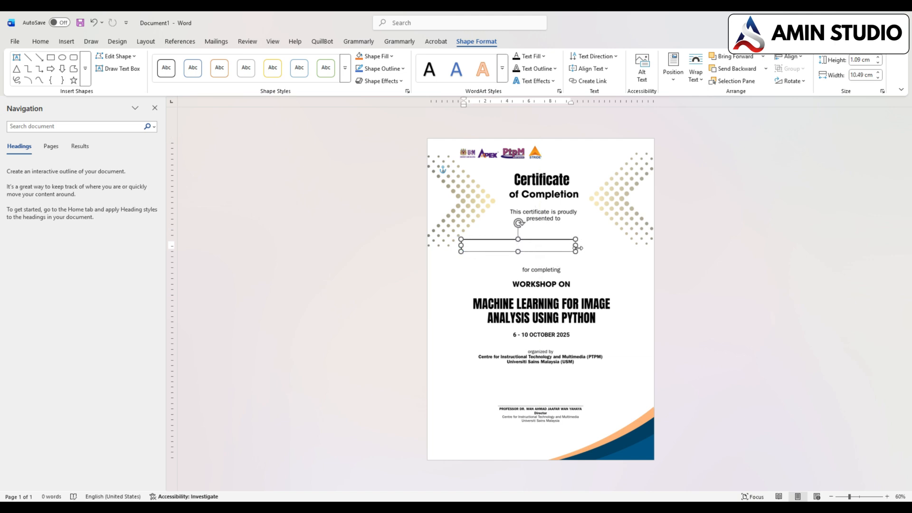
pyautogui.moveTo(576, 252); pyautogui.dragTo(624, 250)
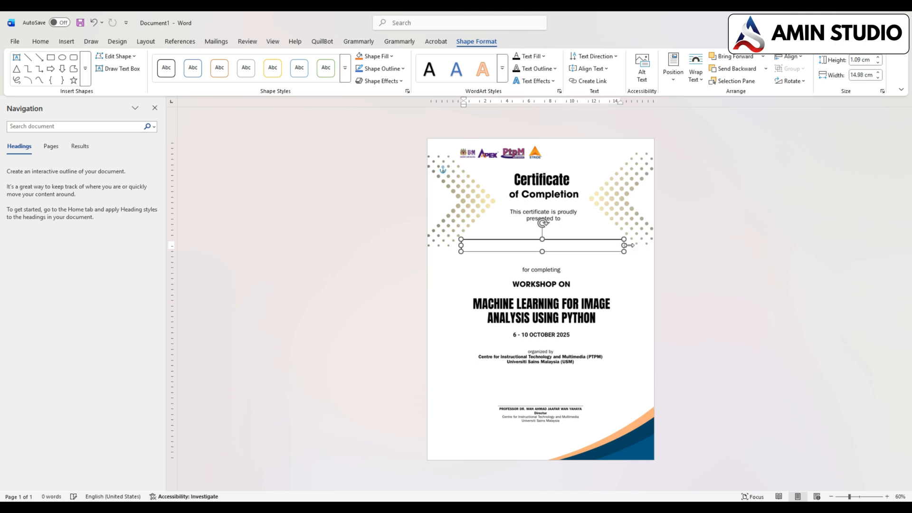
# - Remove the text box's outline and nudge the box so it is centred on the certificate
pyautogui.rightClick(577, 250)
pyautogui.click(597, 254)
pyautogui.moveTo(594, 255); pyautogui.dragTo(592, 255)
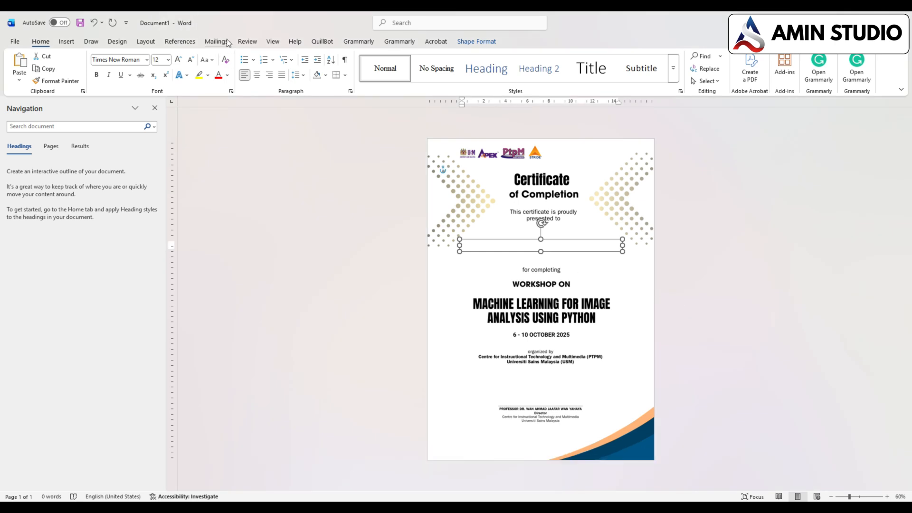
# - Insert the Name merge field into the text box on the certificate
pyautogui.click(213, 42)
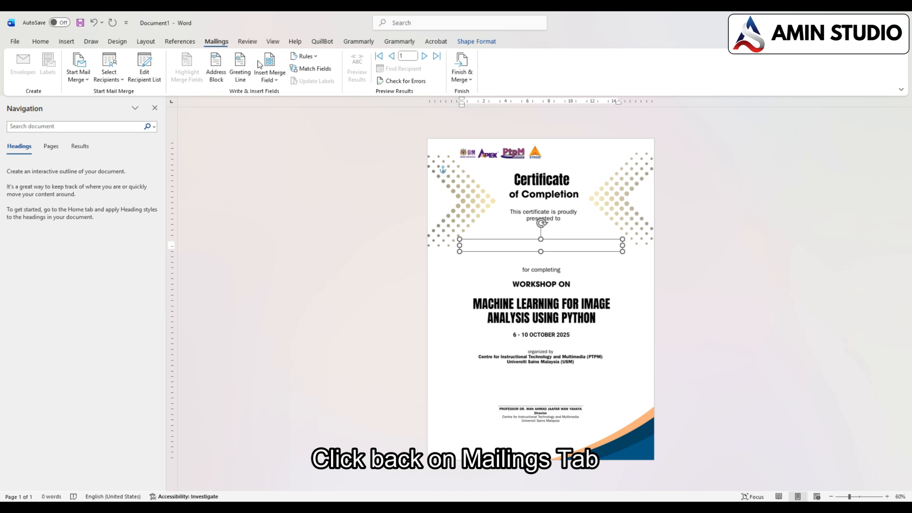
pyautogui.click(274, 80)
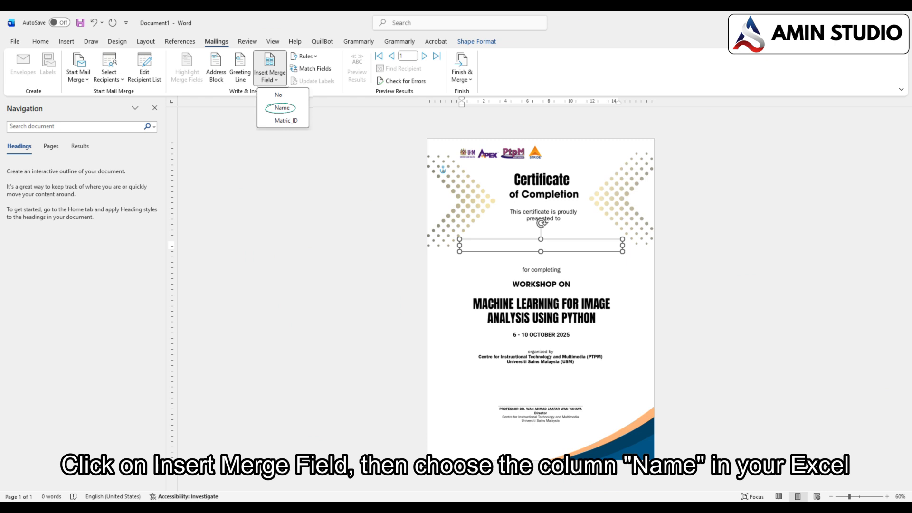
pyautogui.click(283, 111)
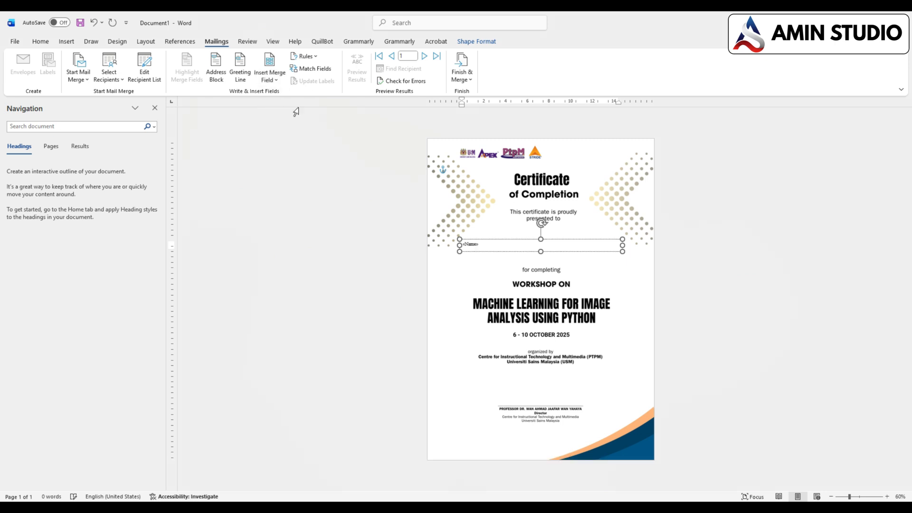
# - Format the Name merge field as centred text in ADLaM Display at size 28
pyautogui.click(41, 42)
pyautogui.click(257, 75)
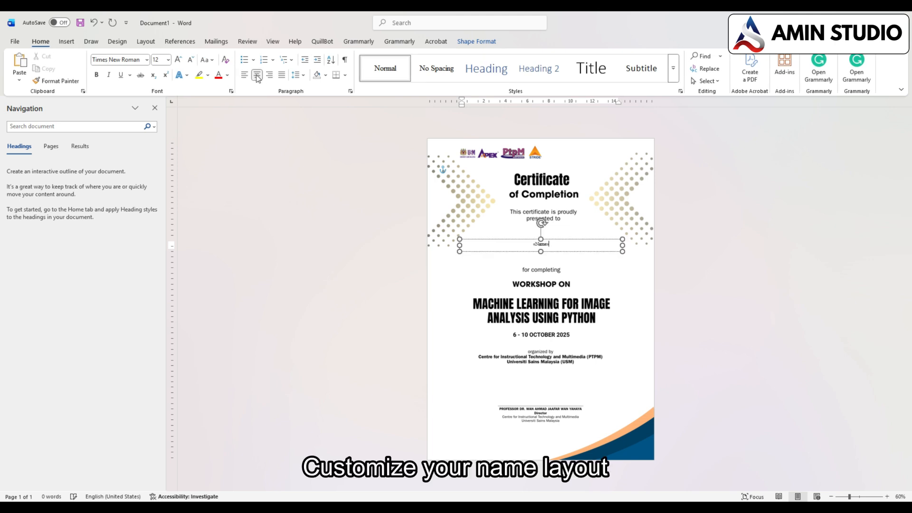
pyautogui.moveTo(560, 248); pyautogui.dragTo(528, 247)
pyautogui.click(179, 60)
pyautogui.click(179, 60)
pyautogui.click(179, 60)
pyautogui.click(179, 60)
pyautogui.click(179, 60)
pyautogui.click(179, 60)
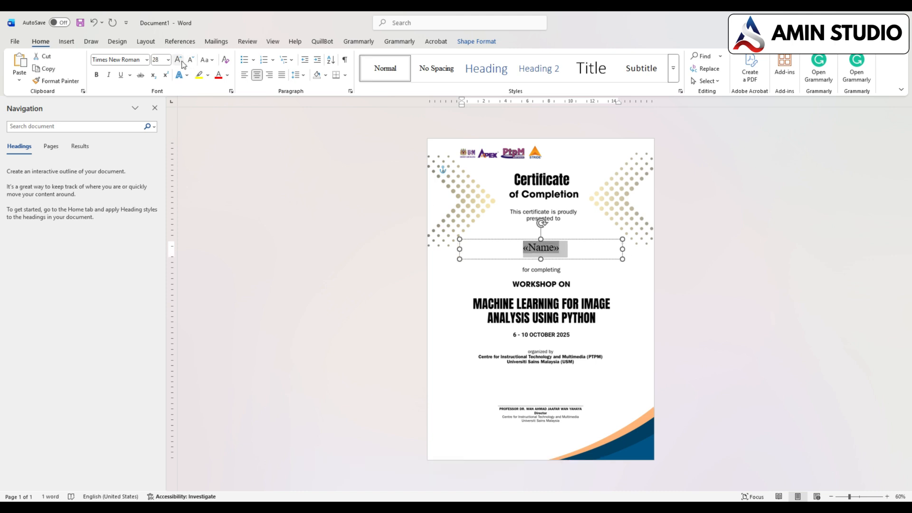
pyautogui.click(142, 61)
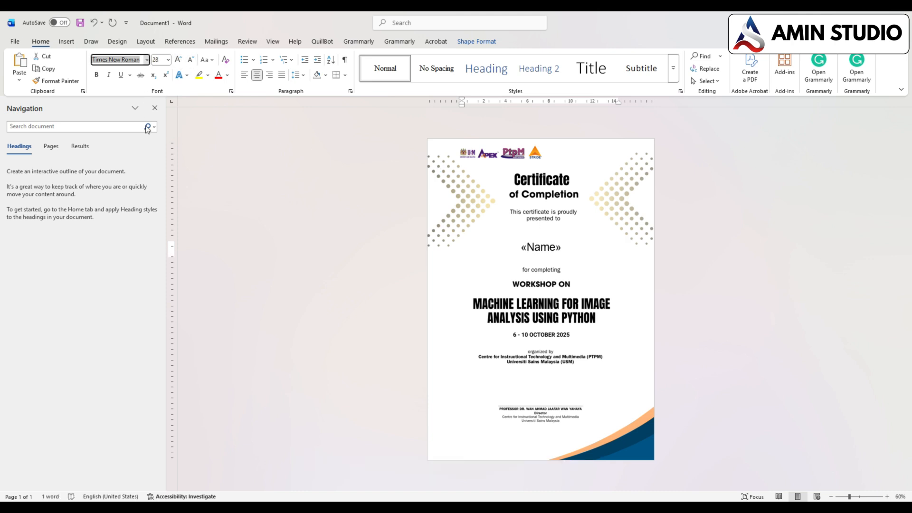
pyautogui.click(144, 167)
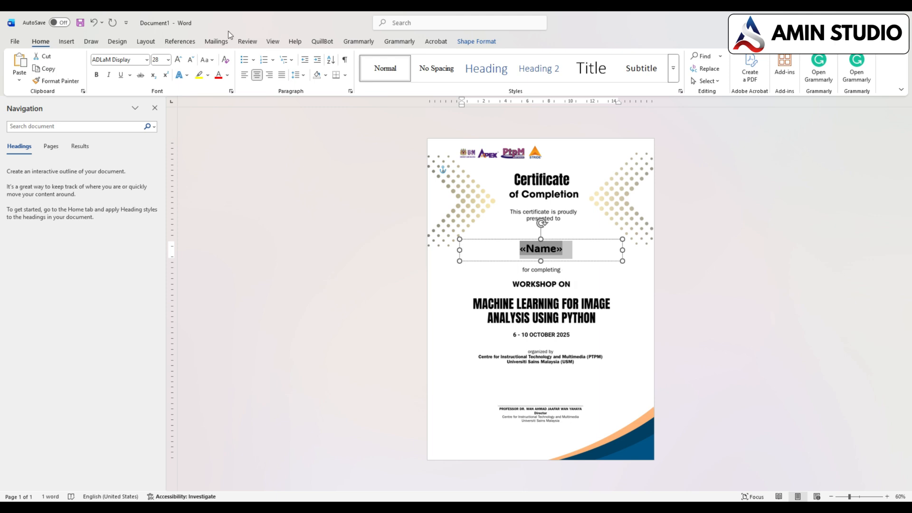
# - Start checking the certificate mail merge for errors
pyautogui.click(216, 41)
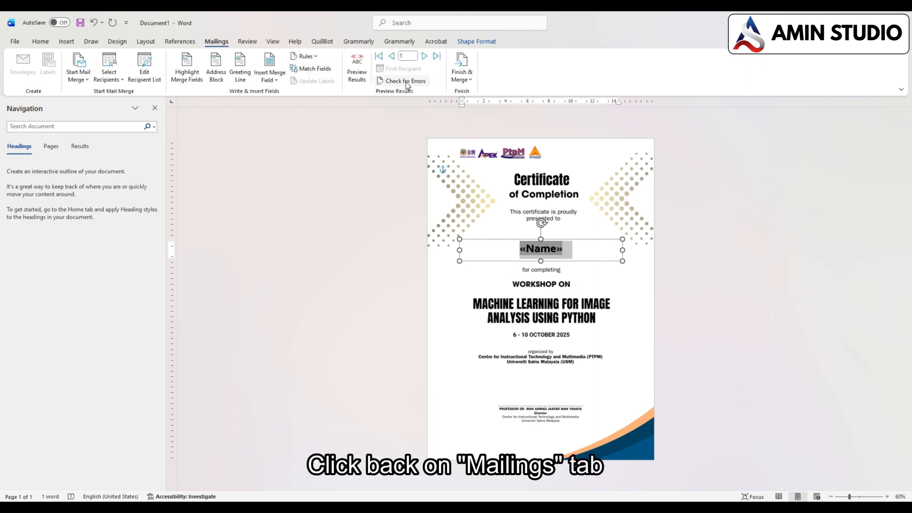
pyautogui.click(406, 81)
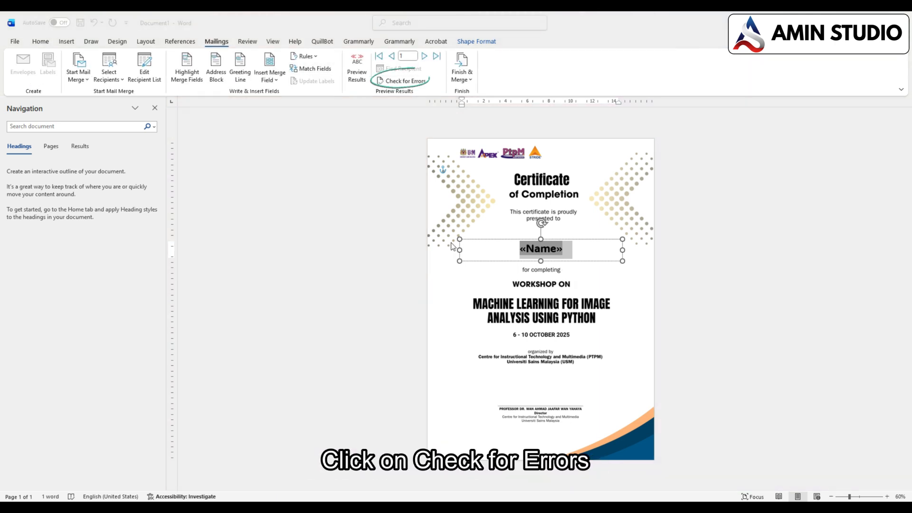